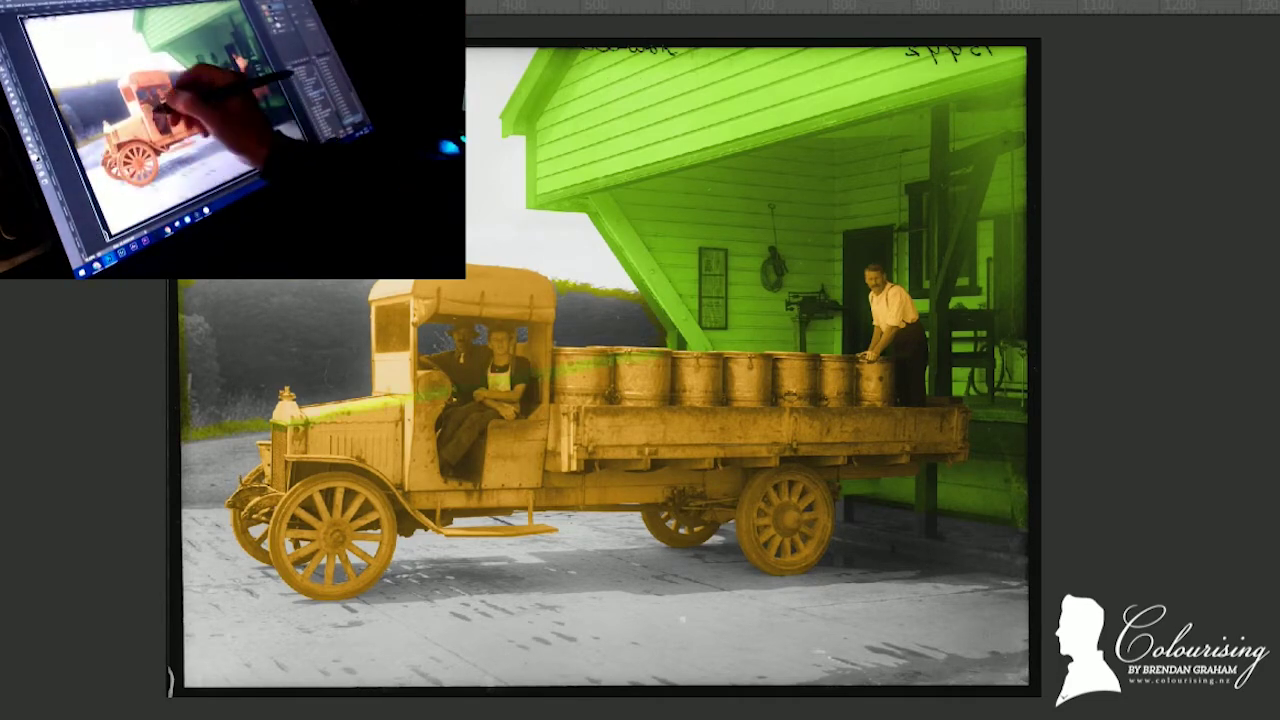
Paint the green mask over the hillside trees, undoing the spill onto the truck cab.
left_click_drag(580, 366, 186, 432)
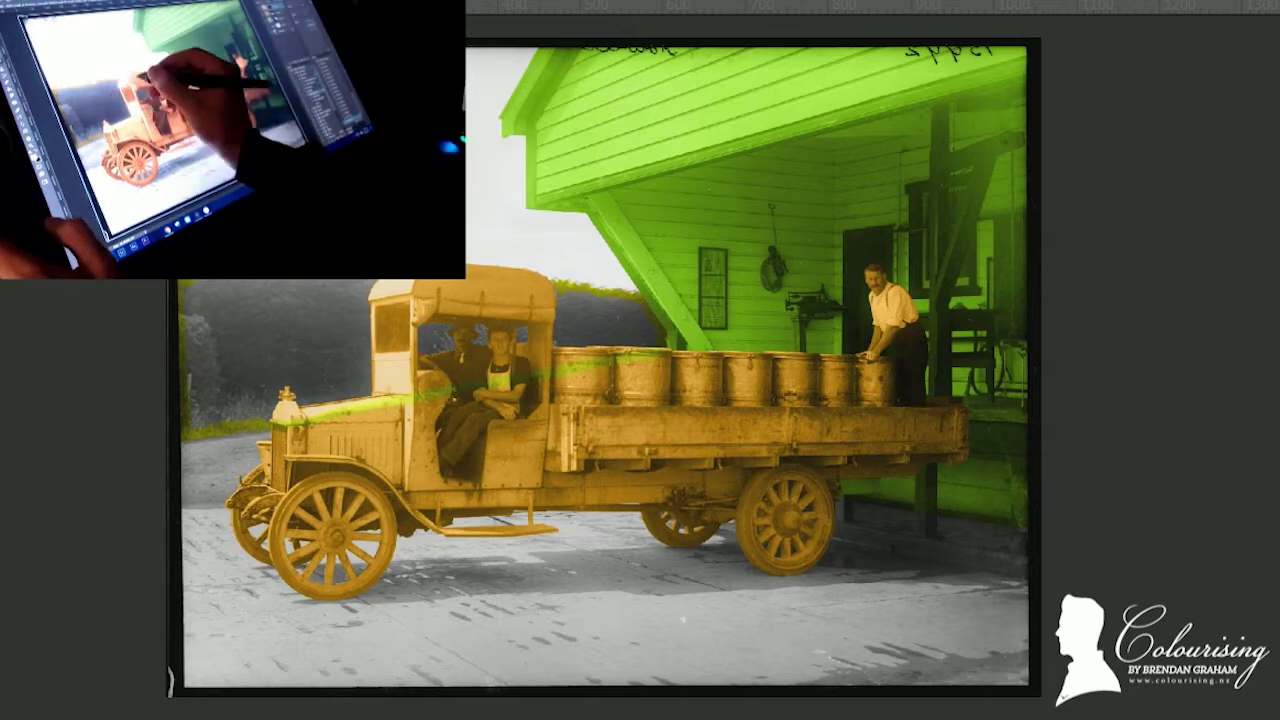
left_click_drag(470, 310, 240, 350)
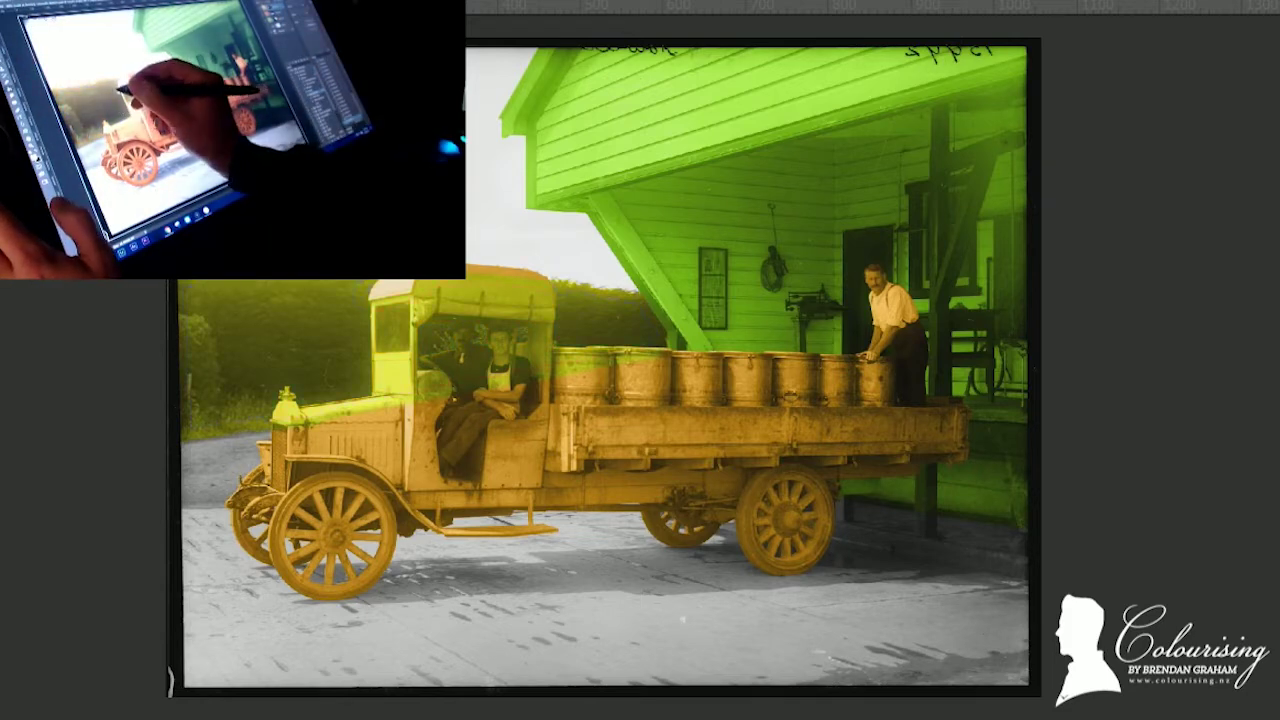
key("ctrl+z")
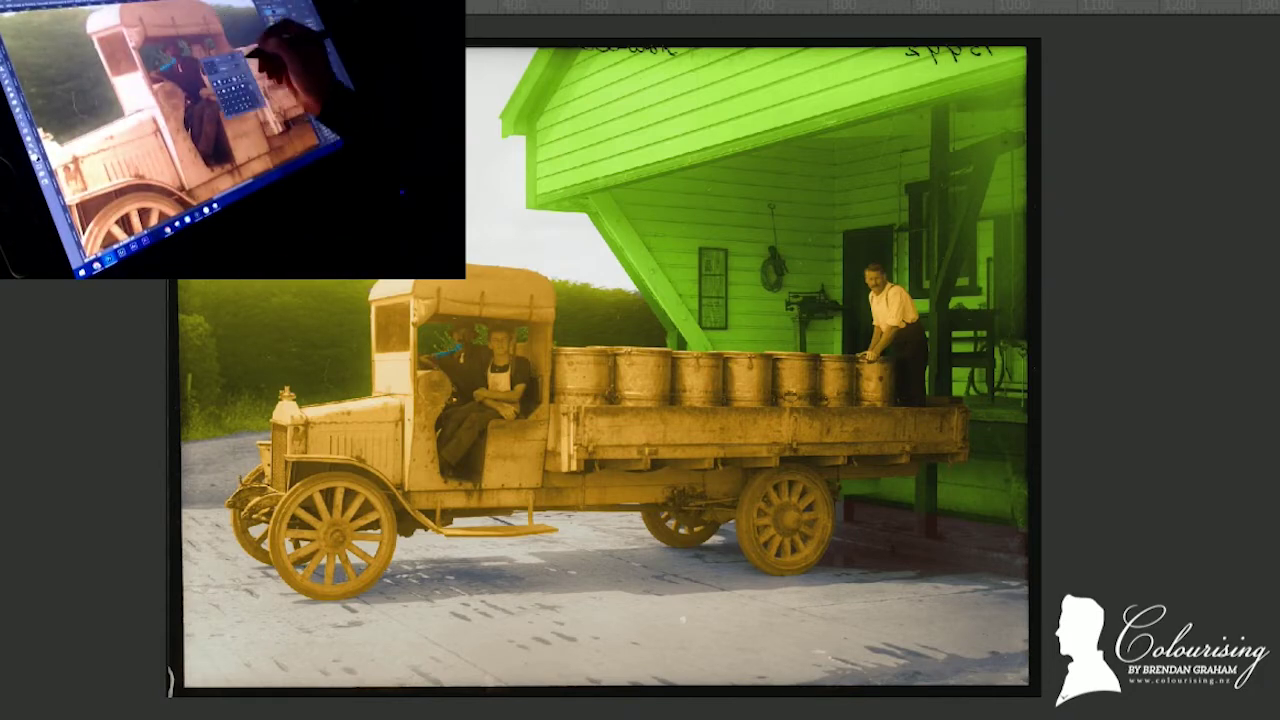
Outline and fill the cab man with the blue mask, then fill green over the woman's head.
left_click_drag(432, 355, 472, 324)
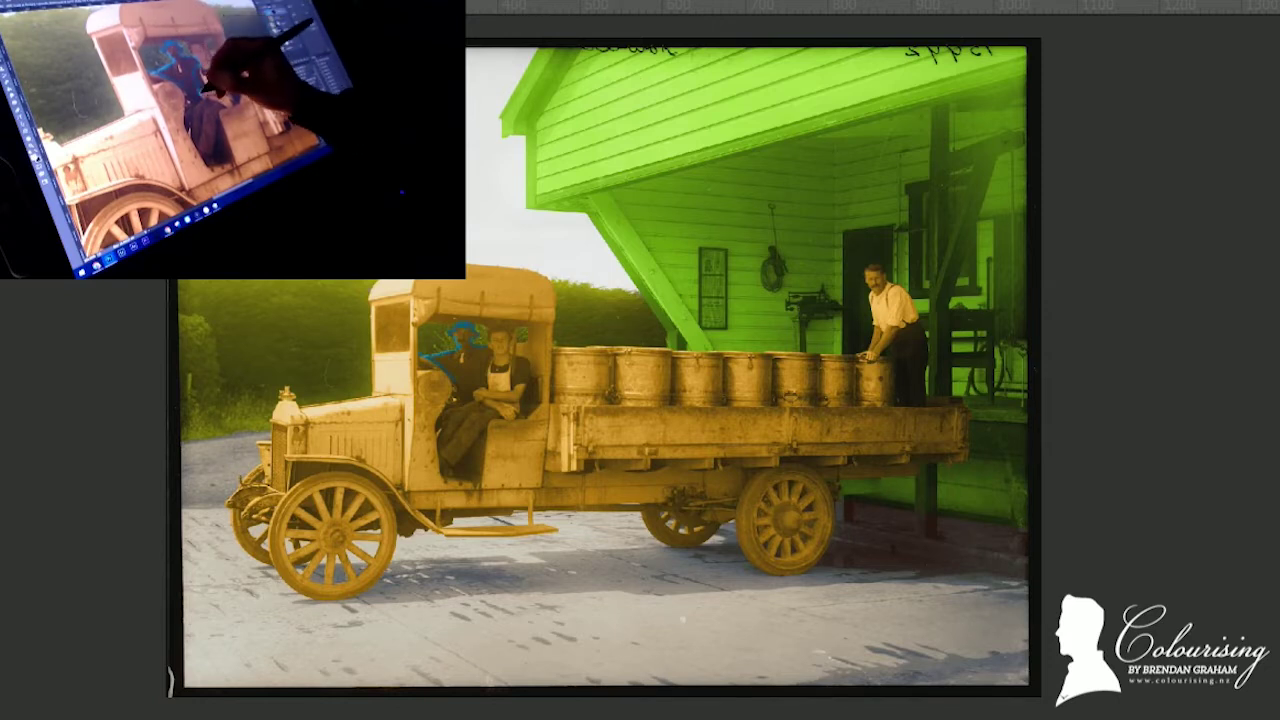
left_click_drag(440, 372, 466, 402)
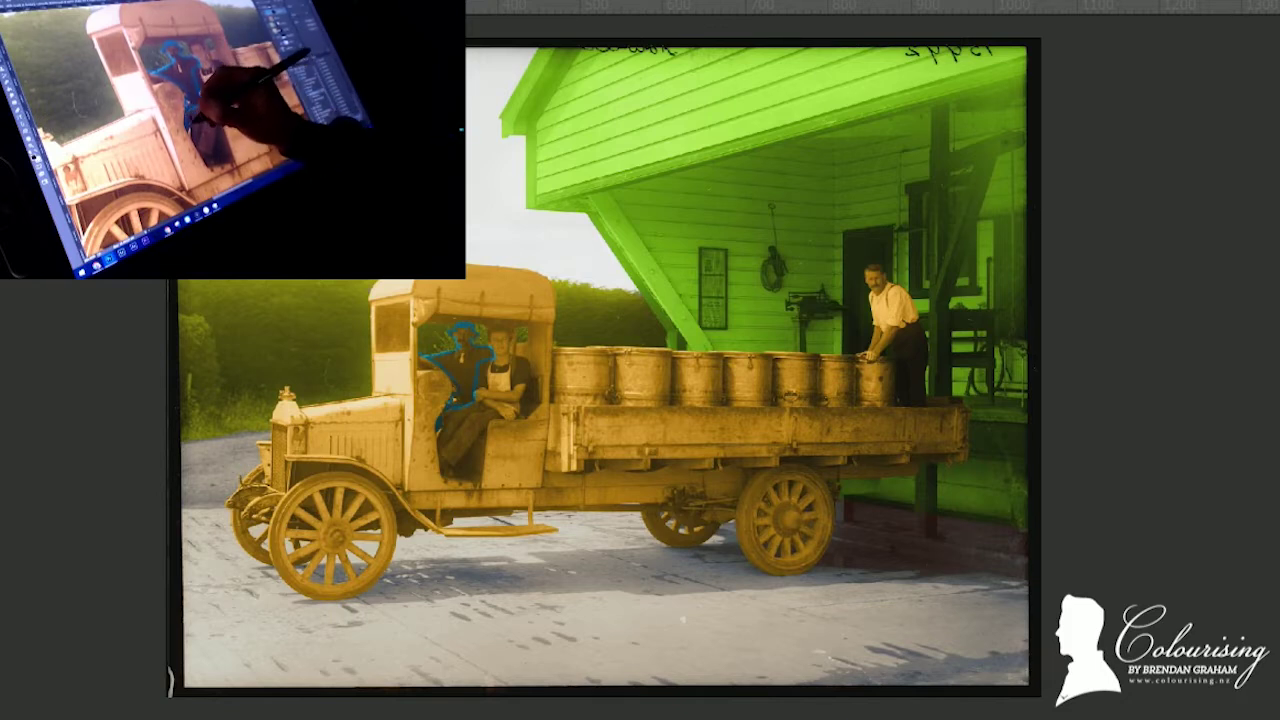
left_click(458, 365)
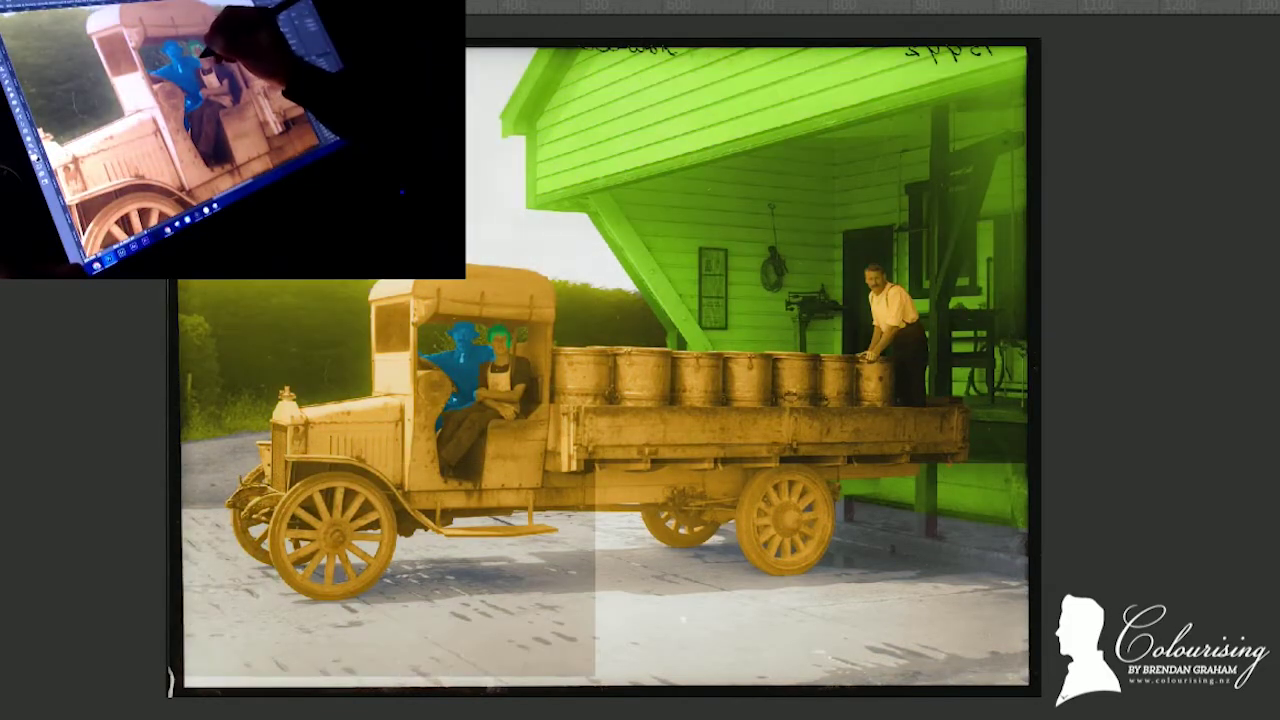
left_click(497, 338)
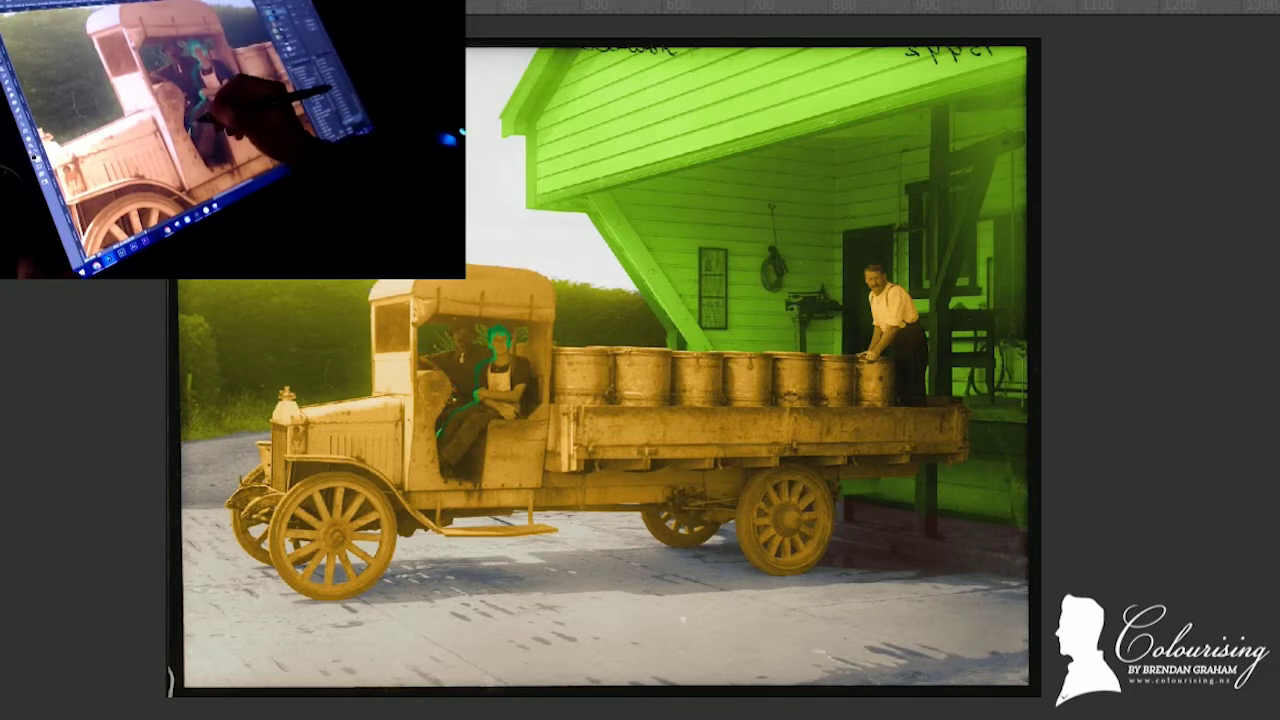
Outline the woman from shoulder to lap and fill her green, then fill the man blue.
mouse_move(470, 378)
left_mouse_down()
mouse_move(440, 466)
mouse_move(495, 405)
left_mouse_up()
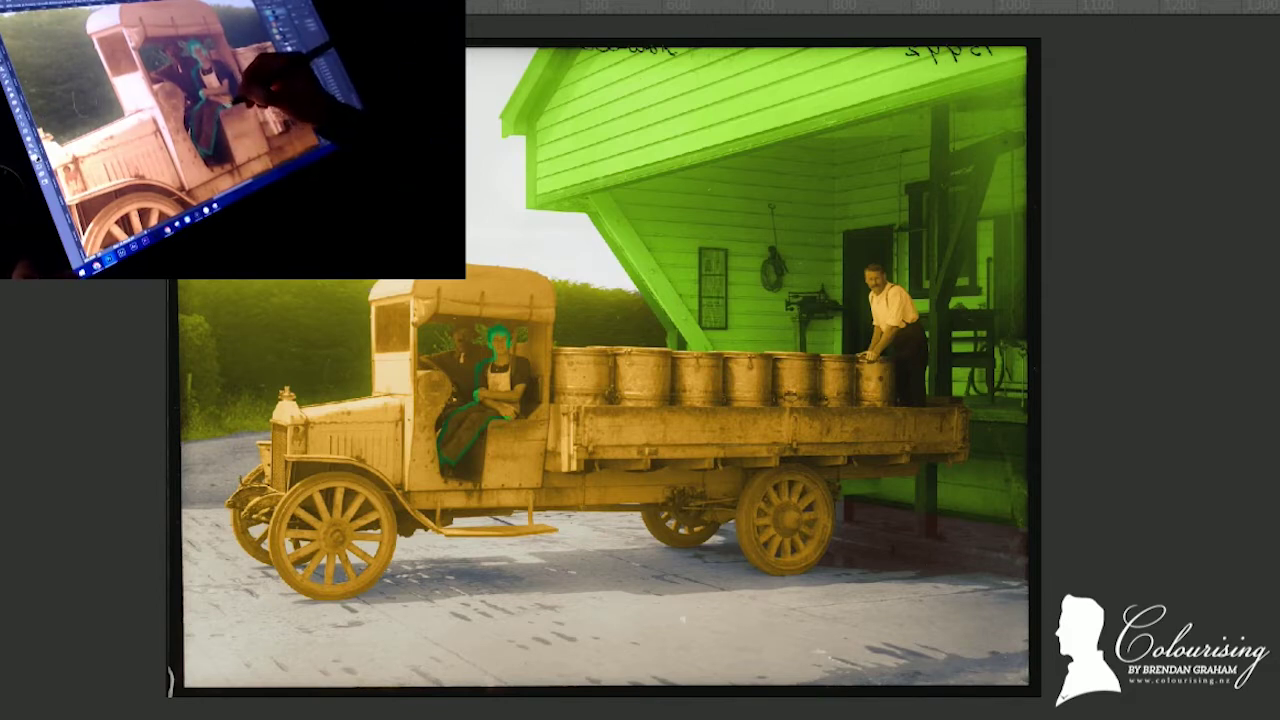
left_click_drag(500, 352, 524, 410)
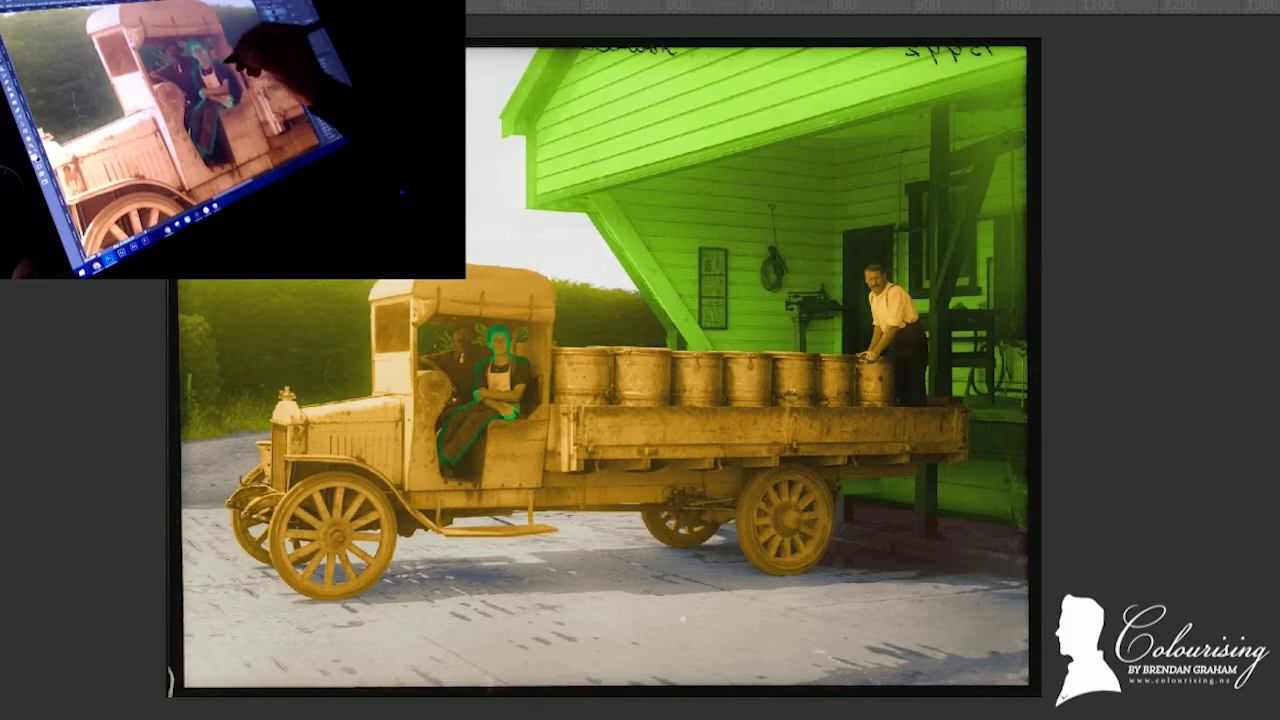
left_click(497, 395)
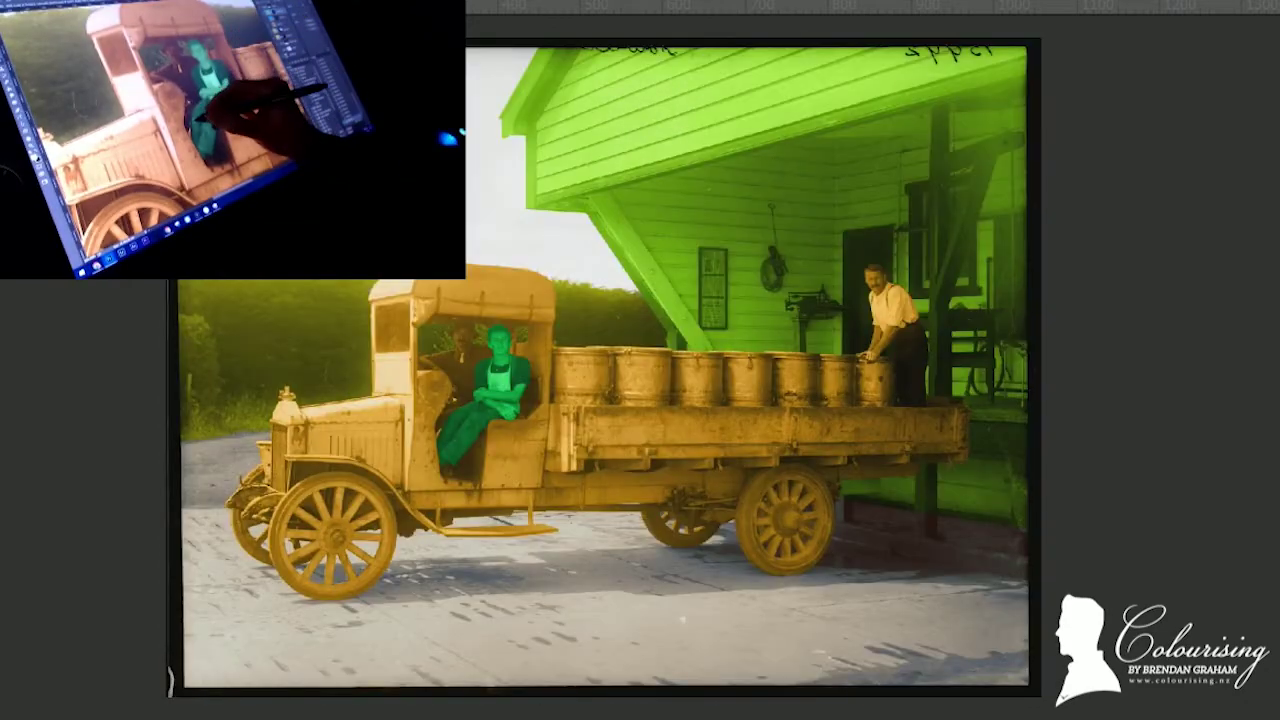
left_click(460, 365)
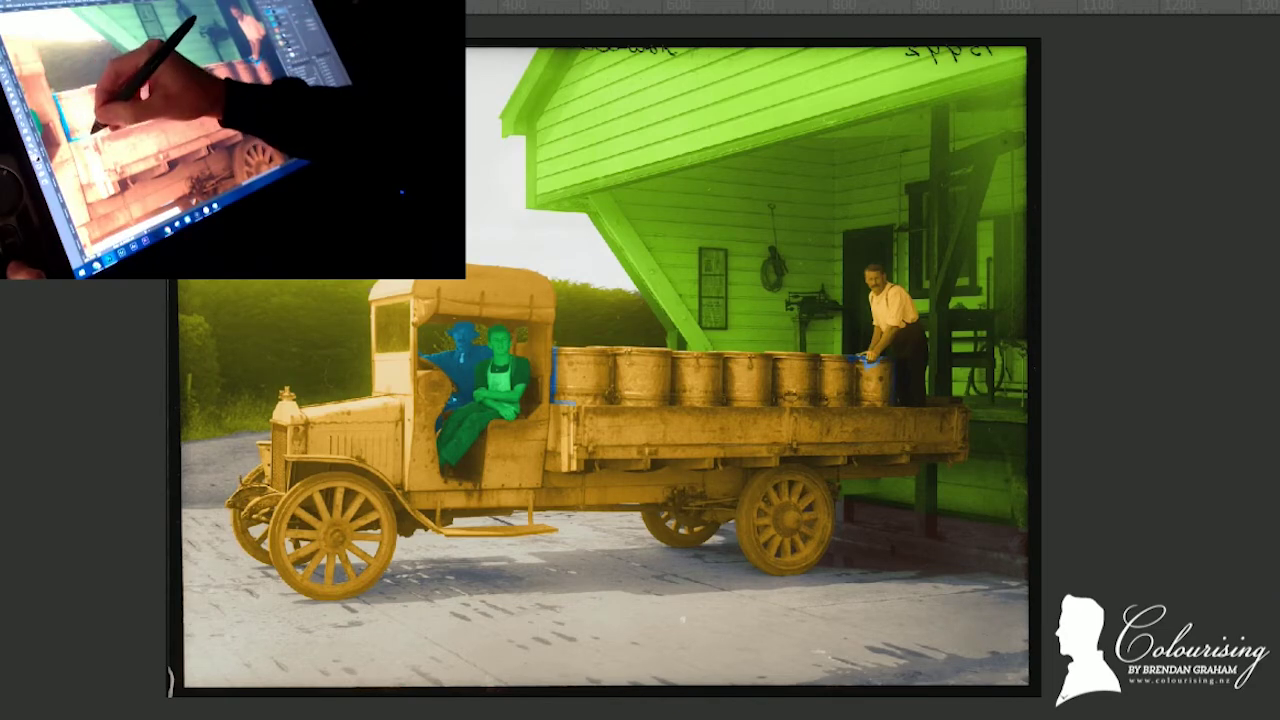
Outline and fill the milk cans blue, then tint the standing man's trousers reddish-brown.
left_click_drag(555, 401, 725, 403)
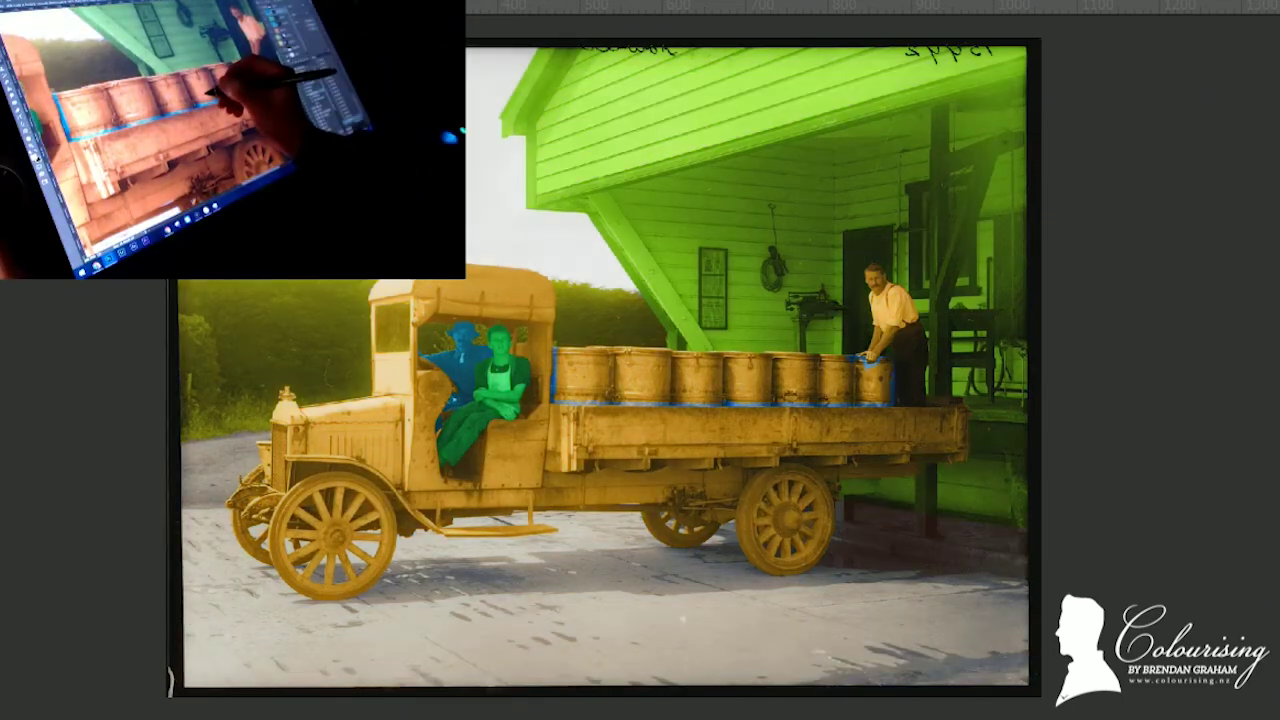
left_click(720, 375)
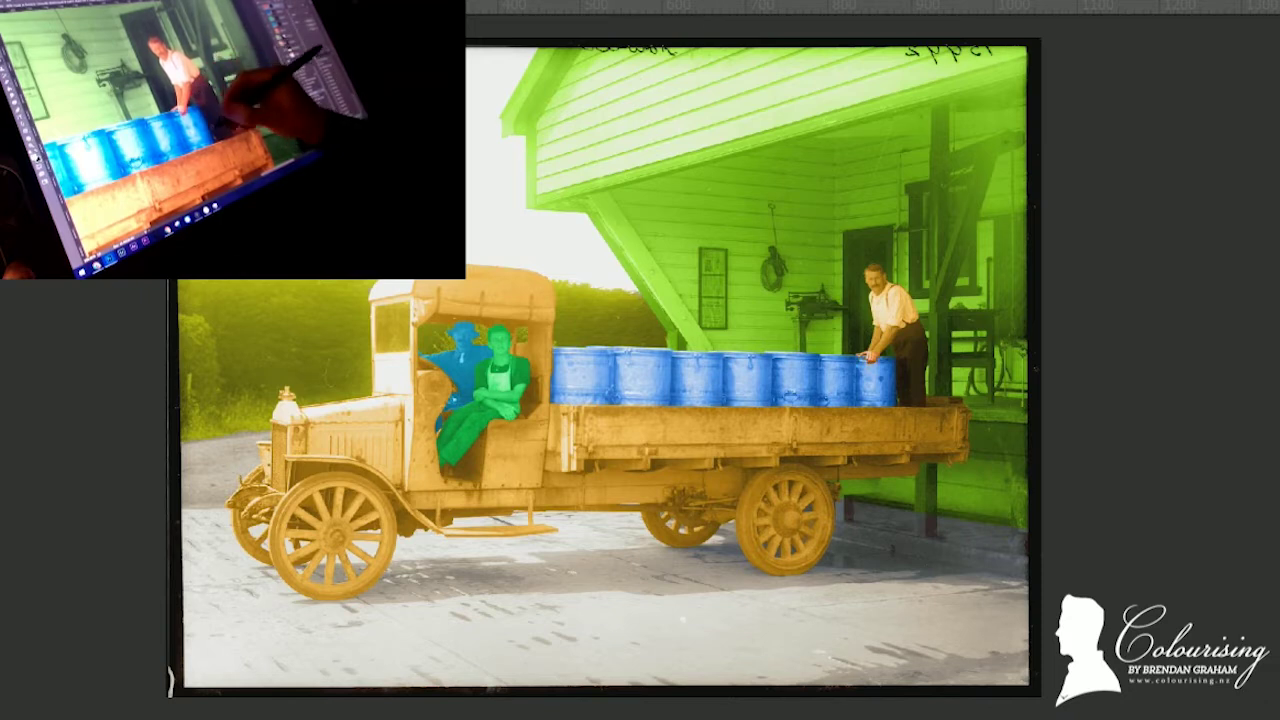
left_click_drag(903, 345, 910, 395)
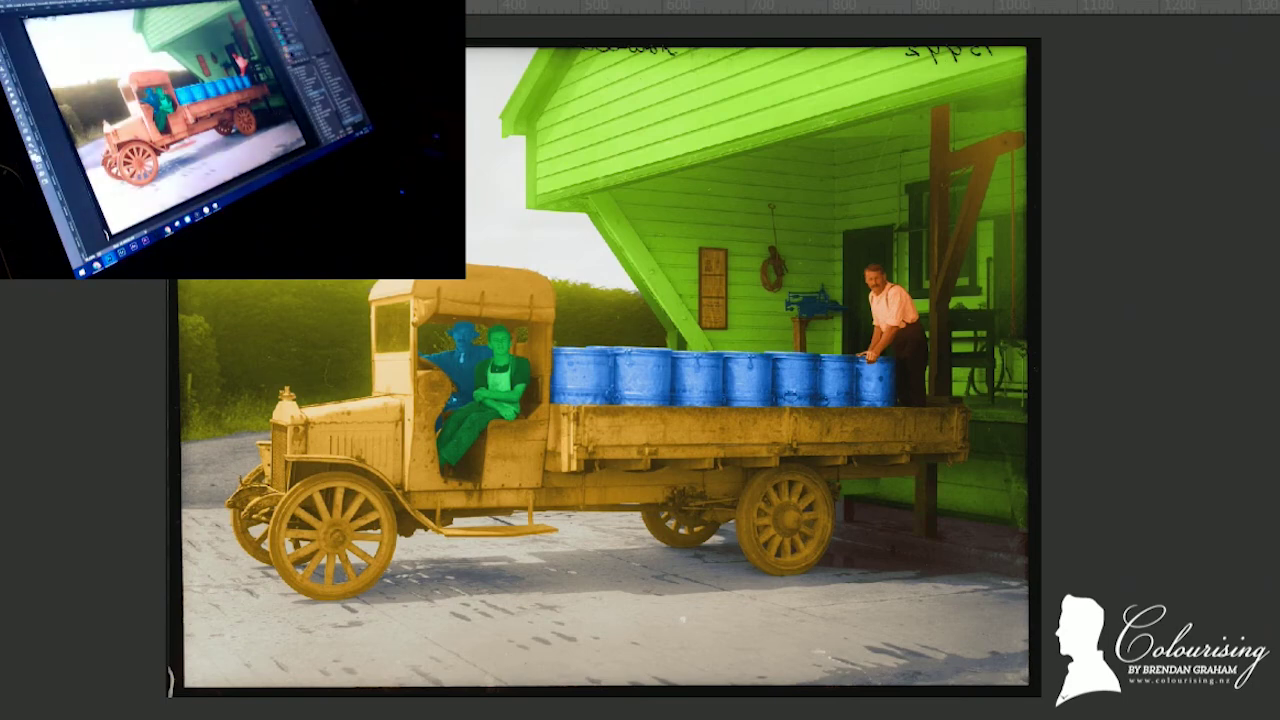
Recolour the truck tan beige and the building white-grey with an ochre post.
key("Delete")
key("alt+BackSpace")
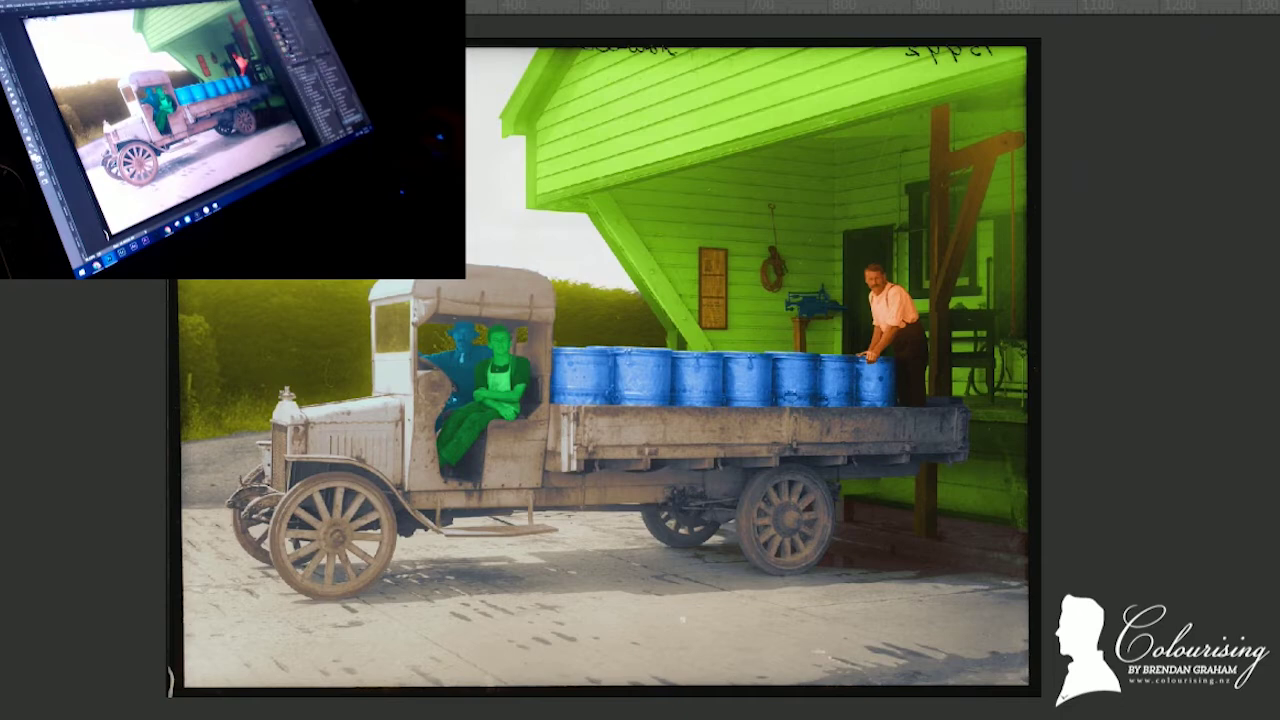
key("alt+BackSpace")
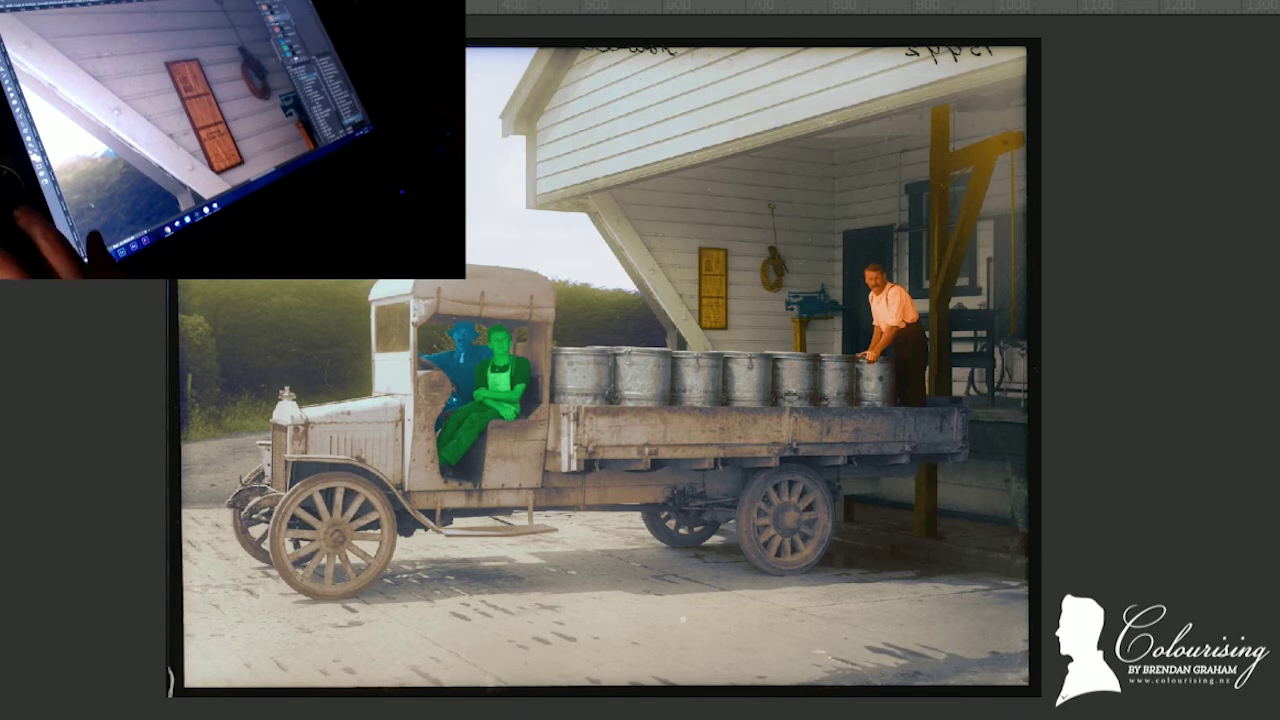
Change the framed wall sign from yellow to a muted grey-beige tone.
key("ctrl+z")
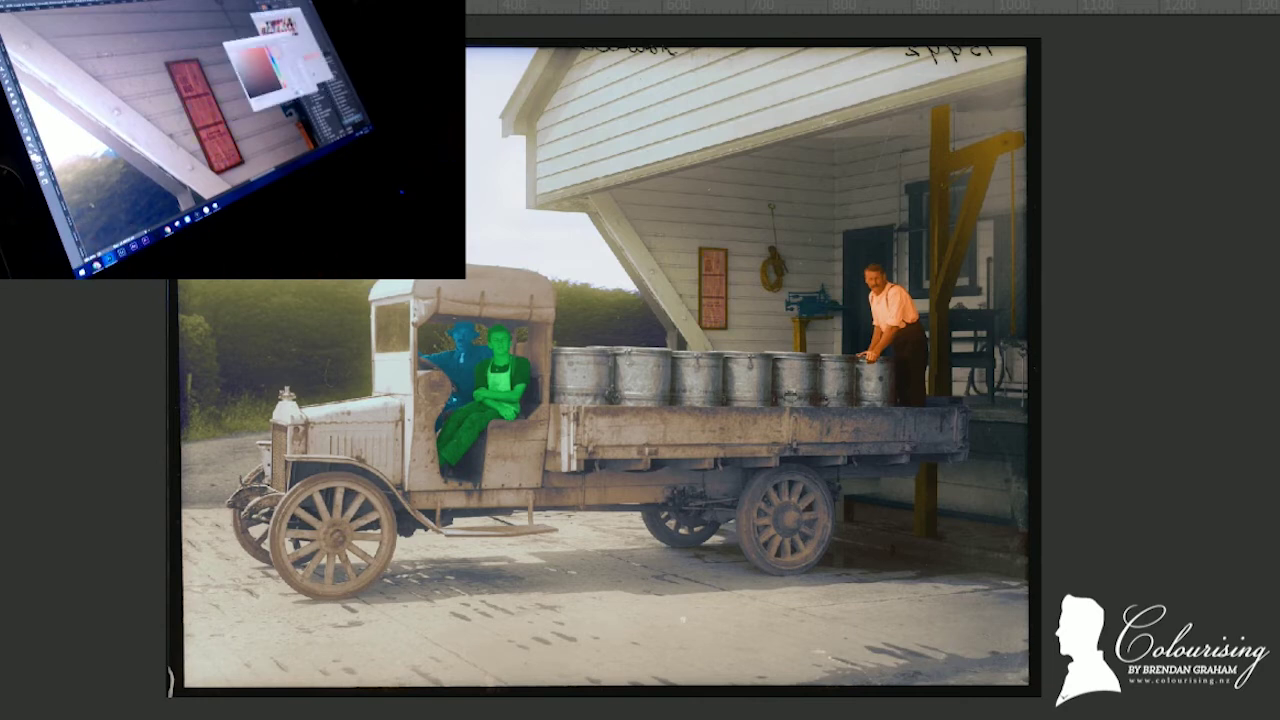
key("ctrl+z")
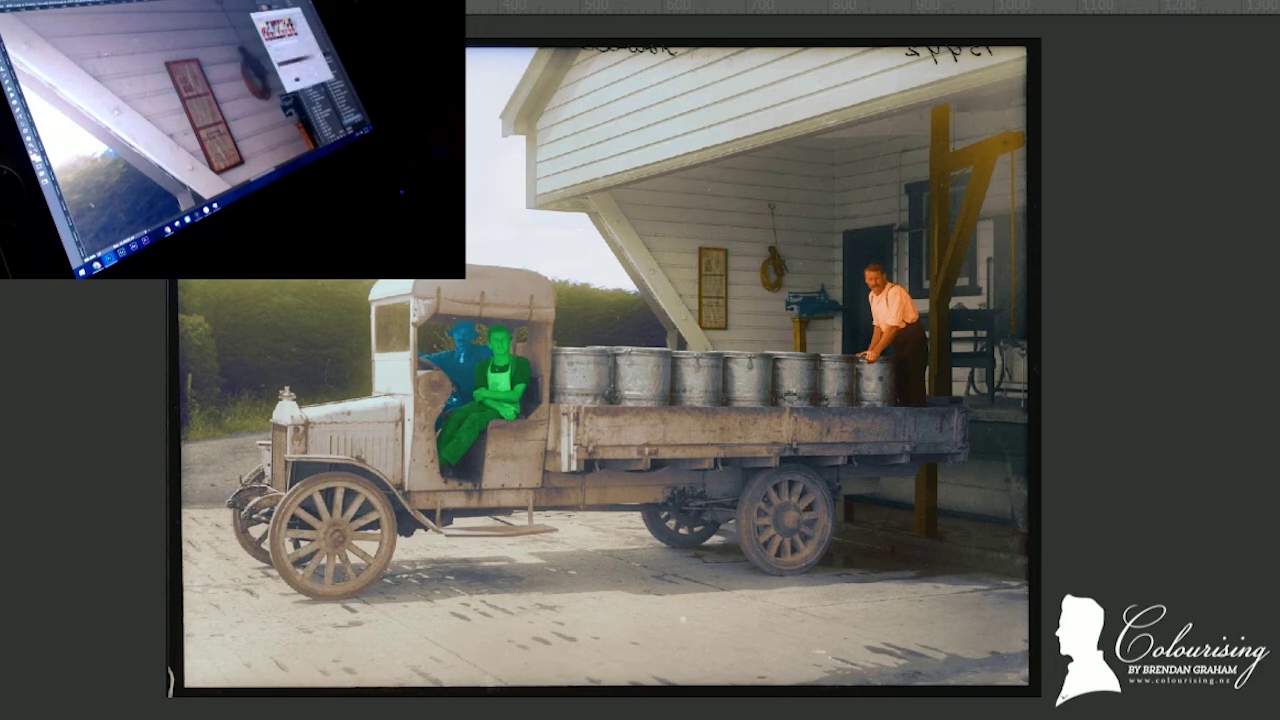